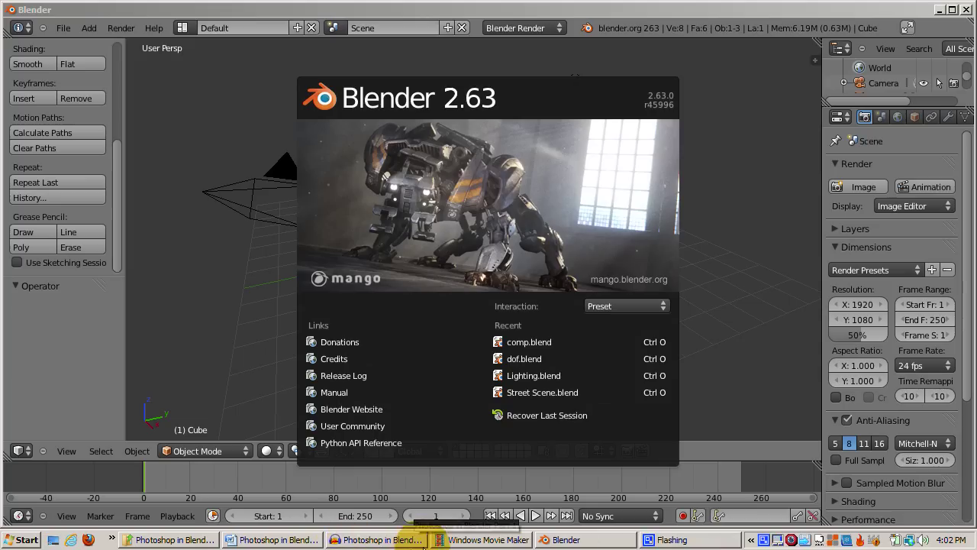
# Step: Bring the Blender 2.63 window to the front and close its startup splash
pyautogui.click(466, 538)
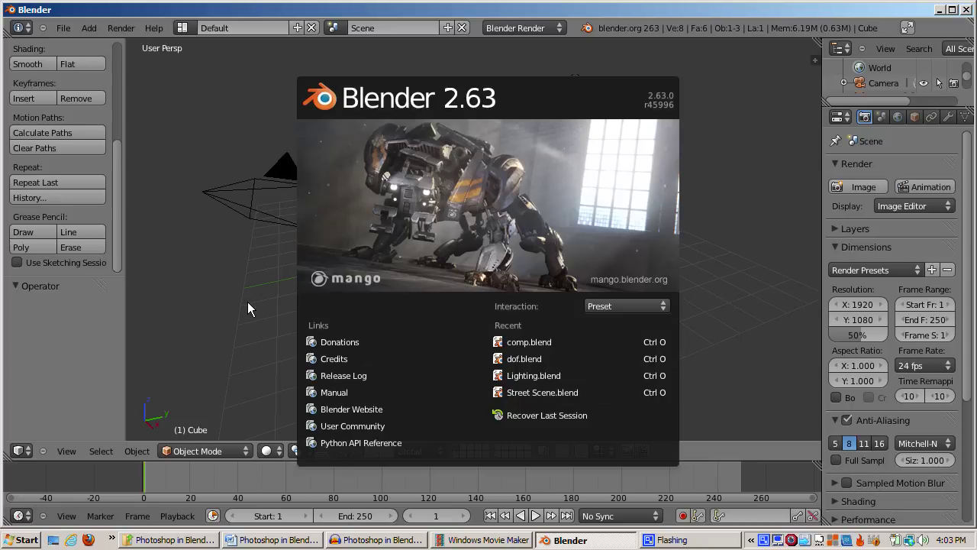
pyautogui.click(248, 301)
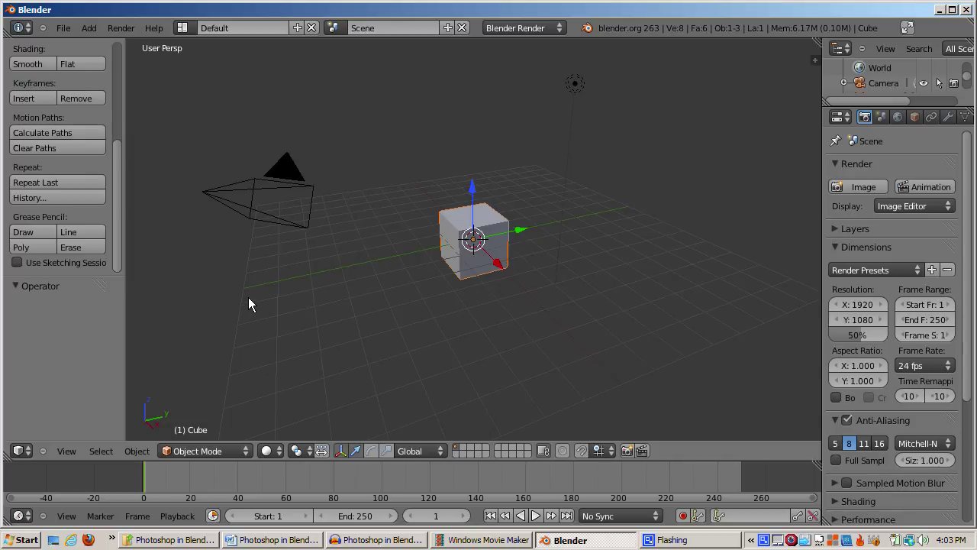
# Step: Switch the screen layout from Default to Compositing
pyautogui.click(184, 31)
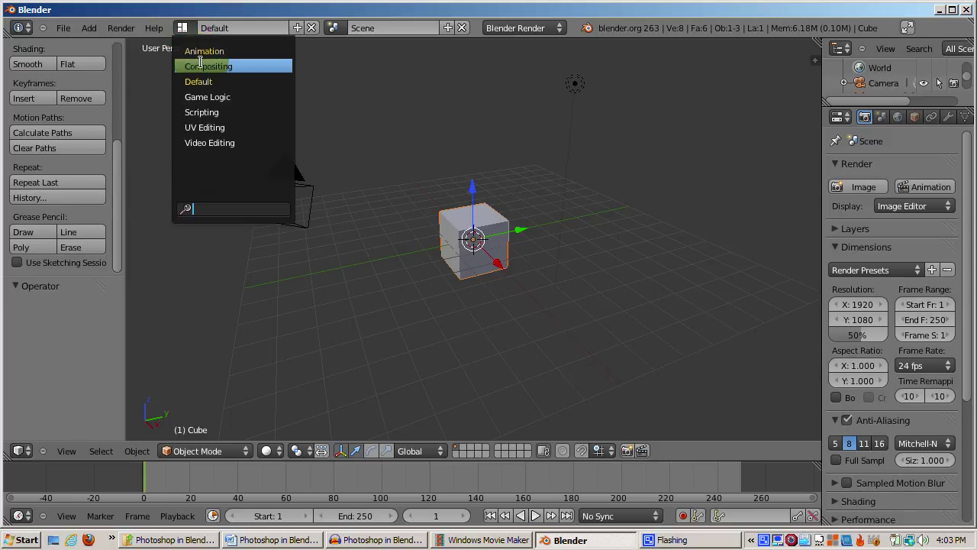
pyautogui.click(201, 65)
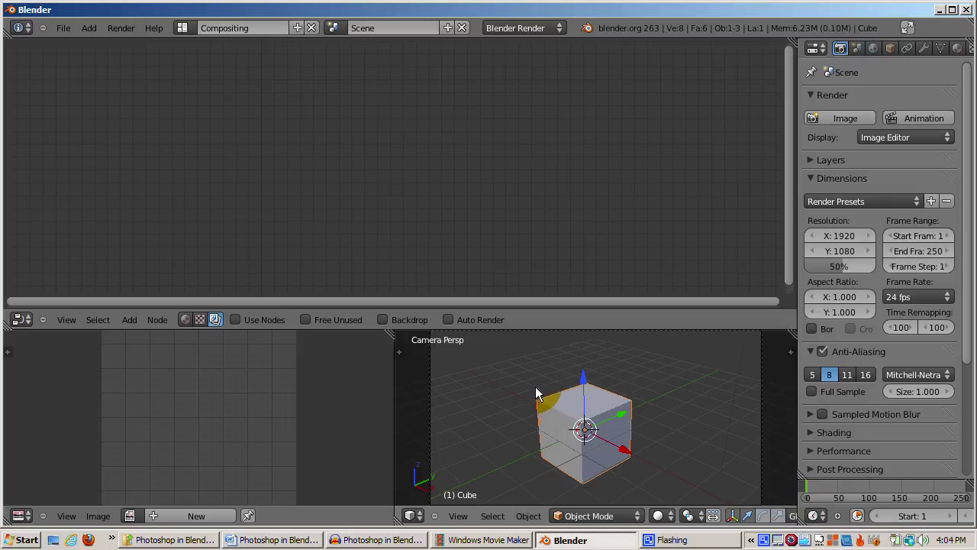
# Step: Enable Use Nodes, spread the Render Layers and Composite nodes apart, and render the frame
pyautogui.click(234, 319)
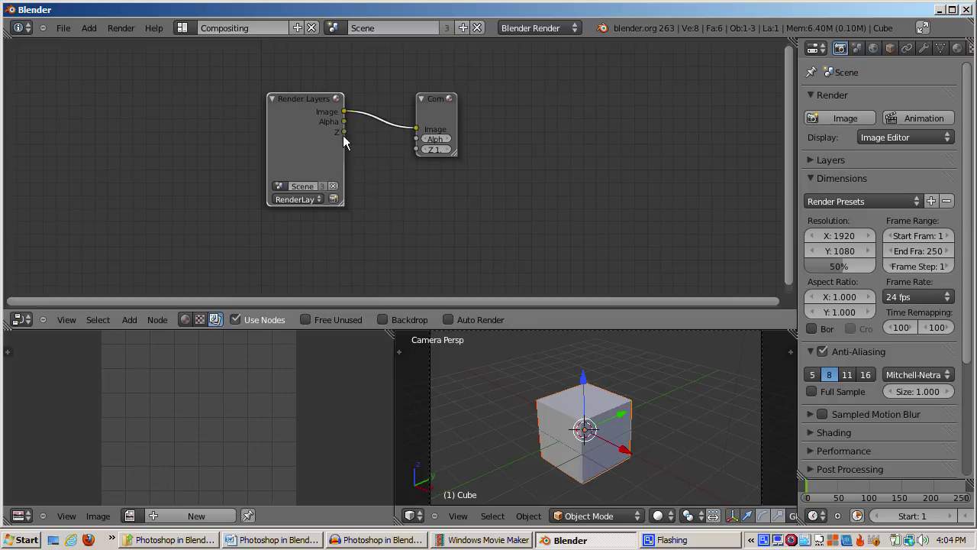
pyautogui.moveTo(304, 97); pyautogui.dragTo(282, 101)
pyautogui.click(424, 97)
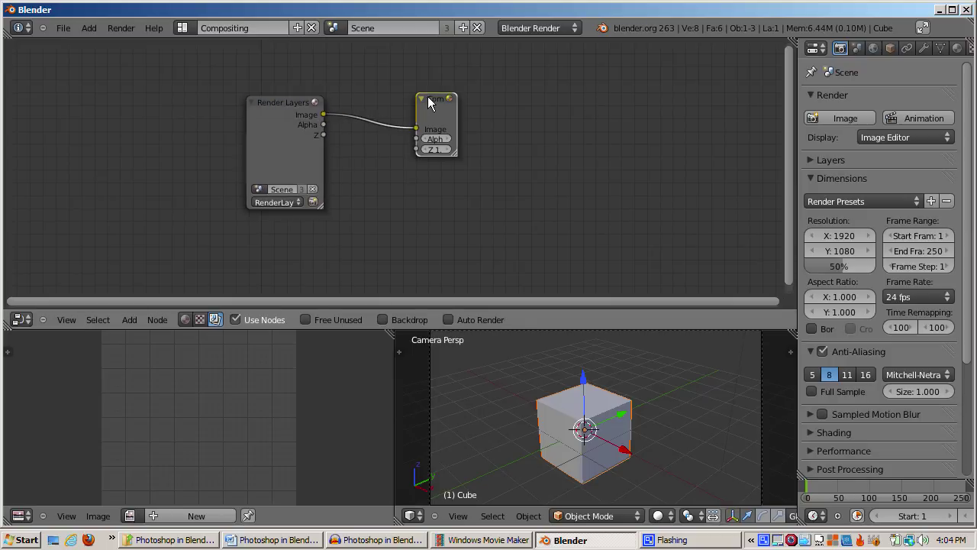
pyautogui.moveTo(434, 97); pyautogui.dragTo(469, 100)
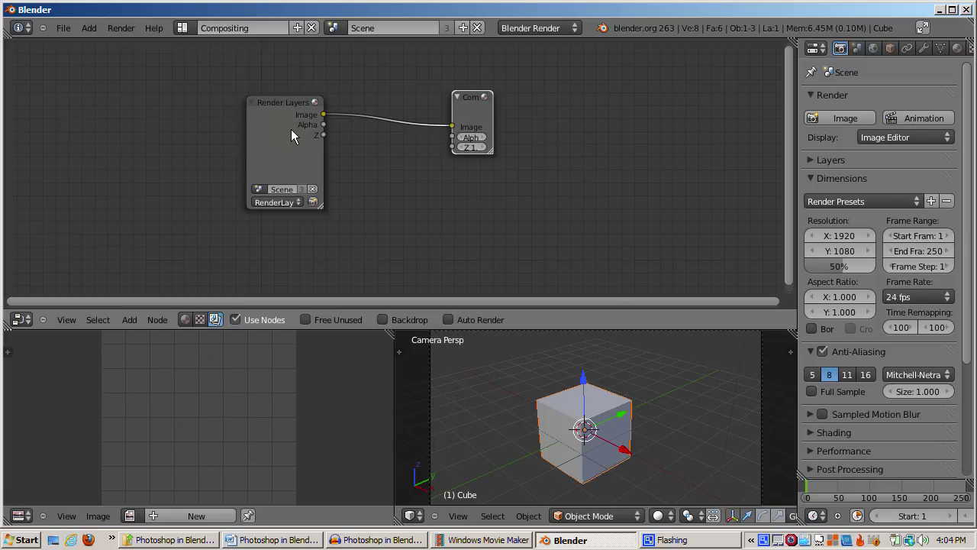
pyautogui.press('F12')
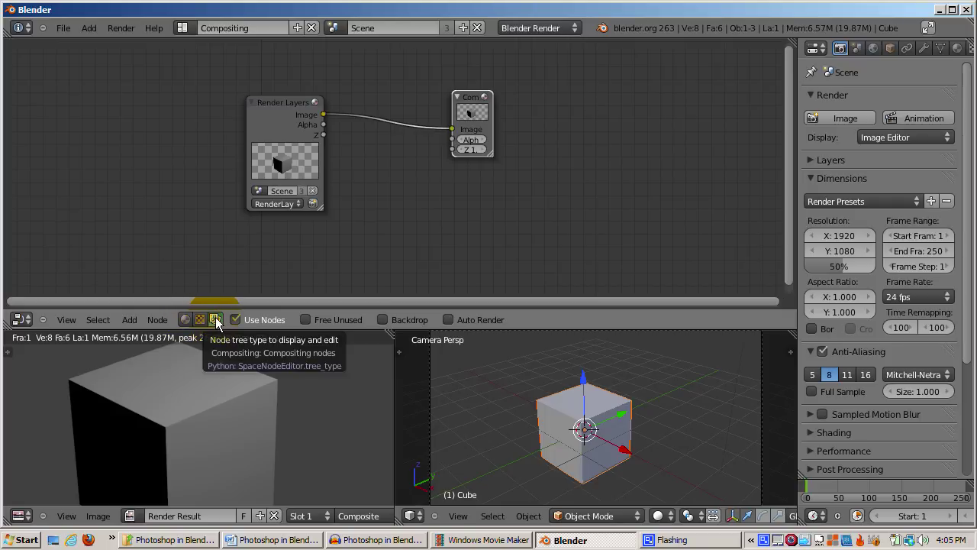
# Step: Press the I key in Blender after rendering the cube
pyautogui.press('i')
pyautogui.press('i')
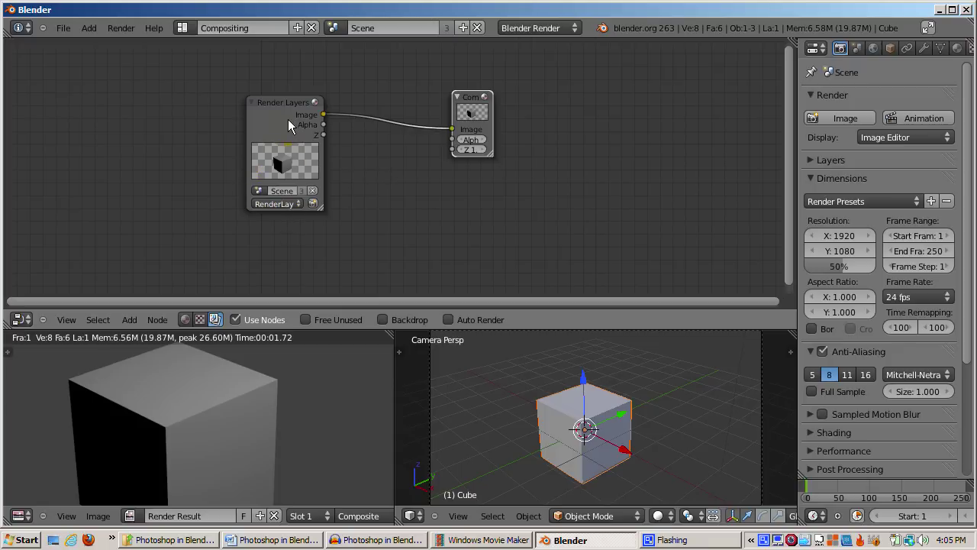
# Step: Delete both the Composite node and the Render Layers node
pyautogui.press('x')
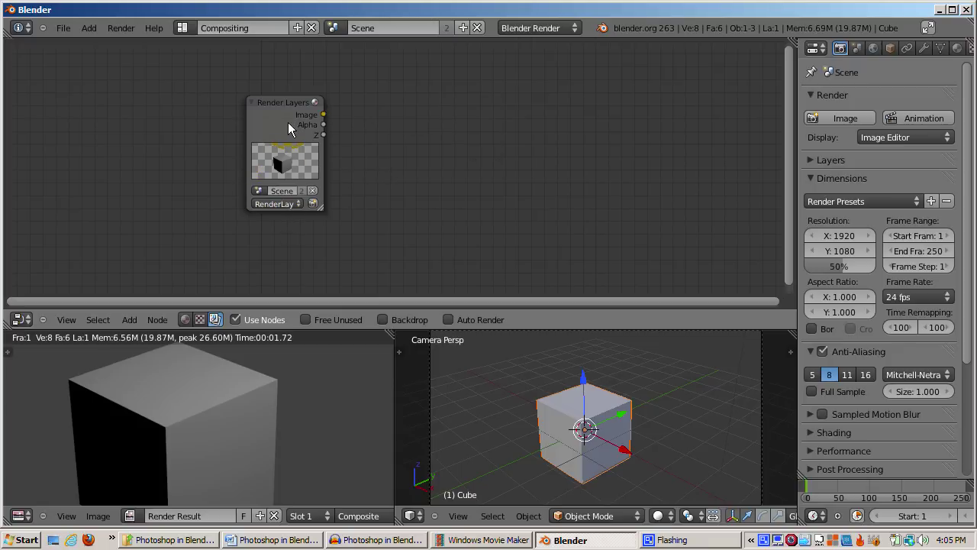
pyautogui.click(287, 120)
pyautogui.press('x')
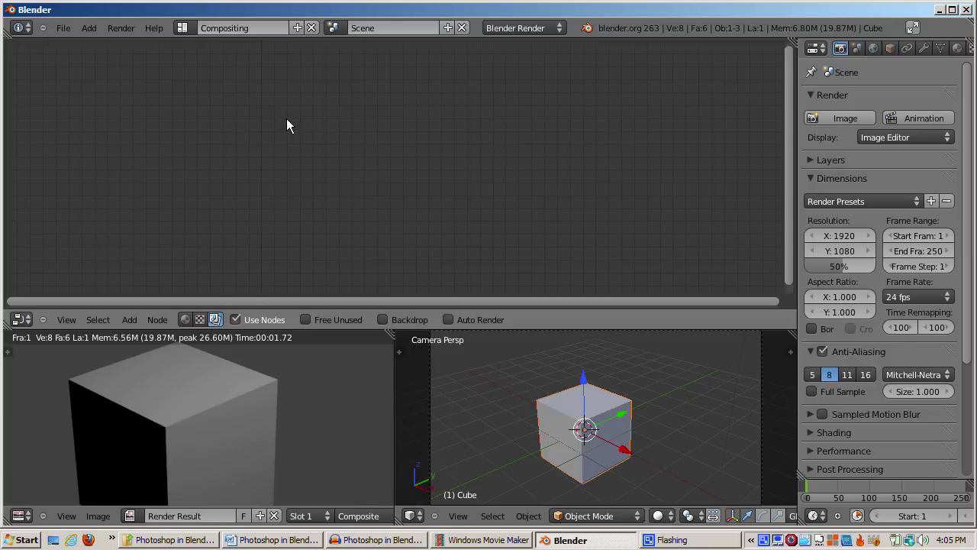
# Step: Add and place a new Render Layers node, then expand the render Layers panel
pyautogui.hotkey('shift', 'a')
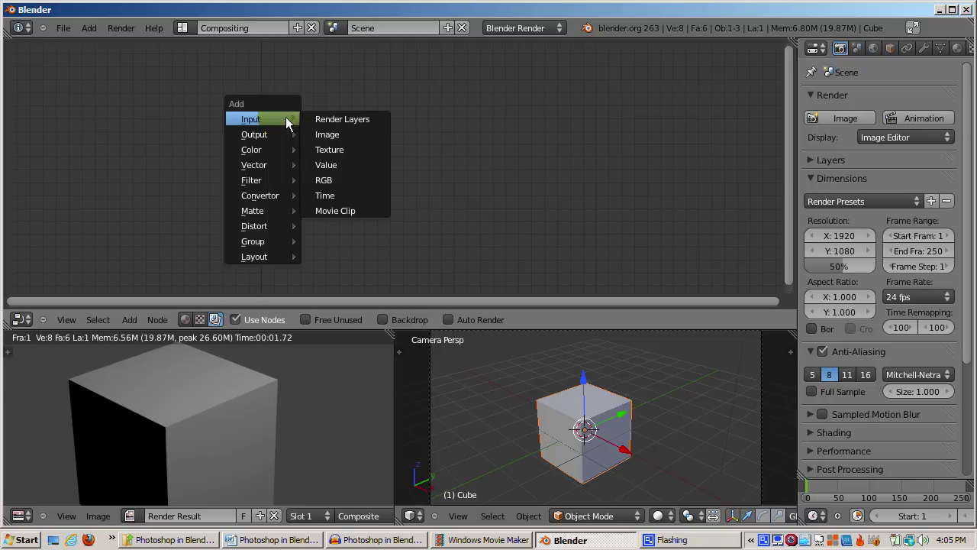
pyautogui.click(329, 119)
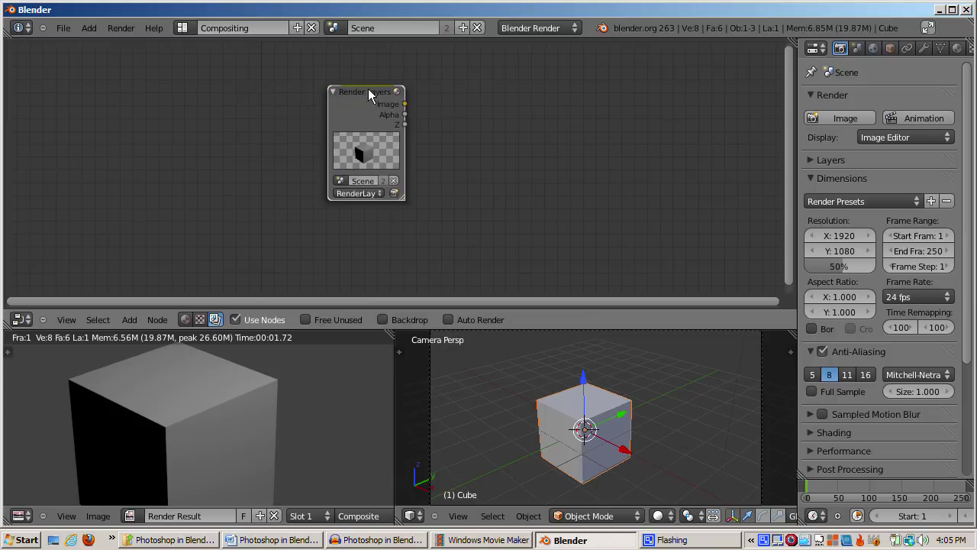
pyautogui.click(287, 95)
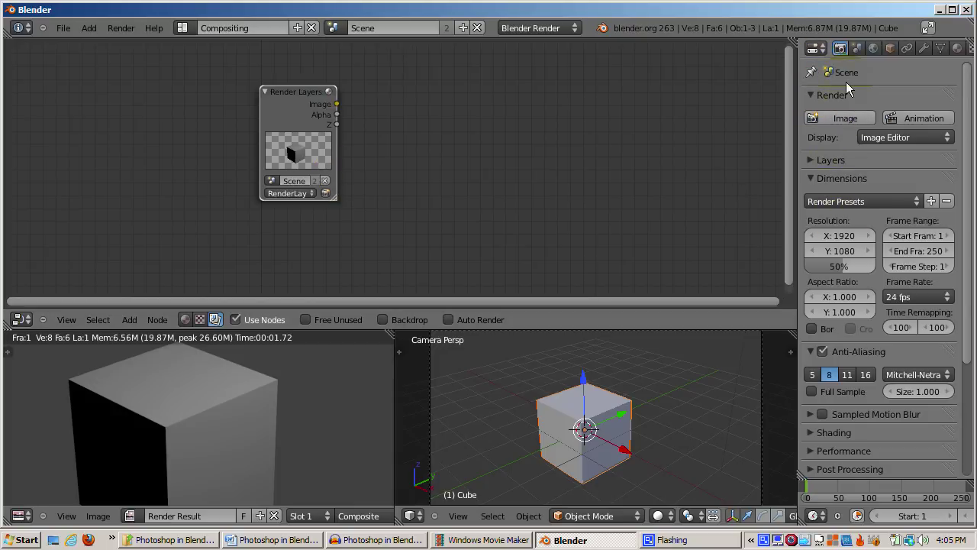
pyautogui.click(809, 161)
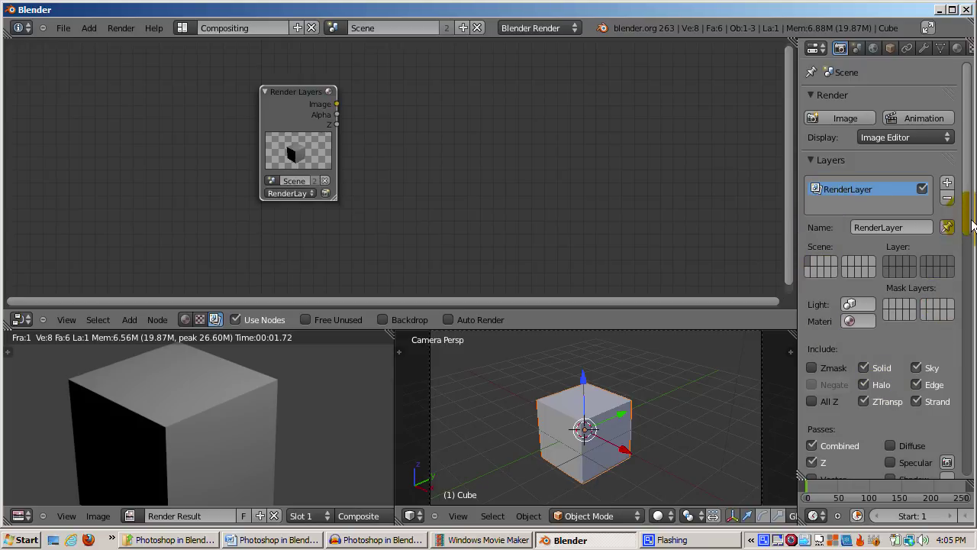
# Step: Scroll the render properties to reveal the RenderLayer's Combined and Z passes
pyautogui.moveTo(969, 230); pyautogui.dragTo(970, 298)
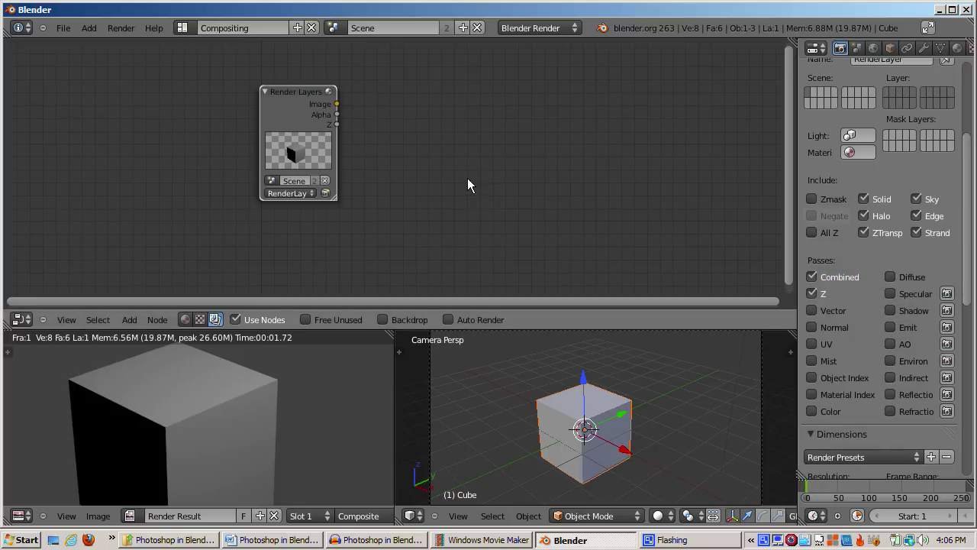
pyautogui.hotkey('shift', 'a')
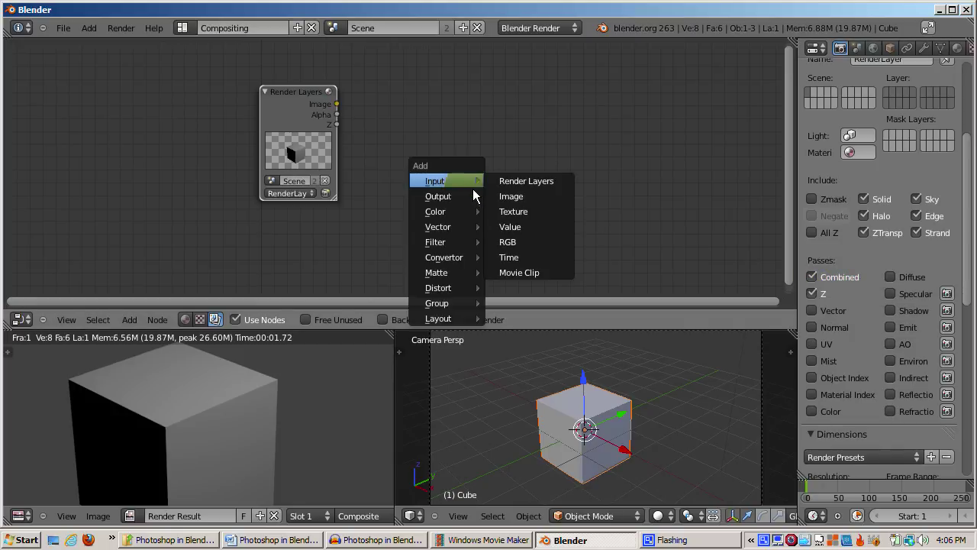
# Step: Add a Composite output node, level it with Render Layers, and enlarge its preview
pyautogui.moveTo(458, 205)
pyautogui.click(513, 196)
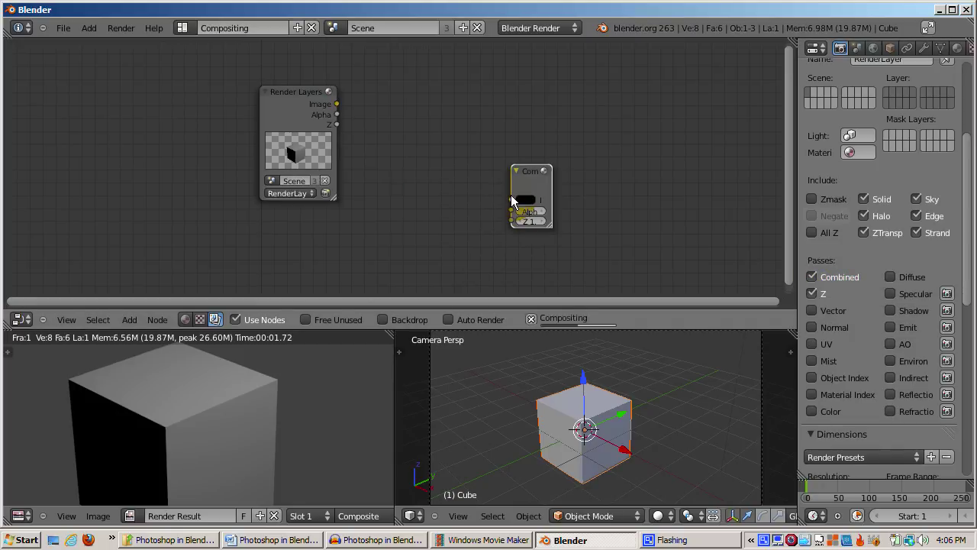
pyautogui.moveTo(525, 167); pyautogui.dragTo(493, 83)
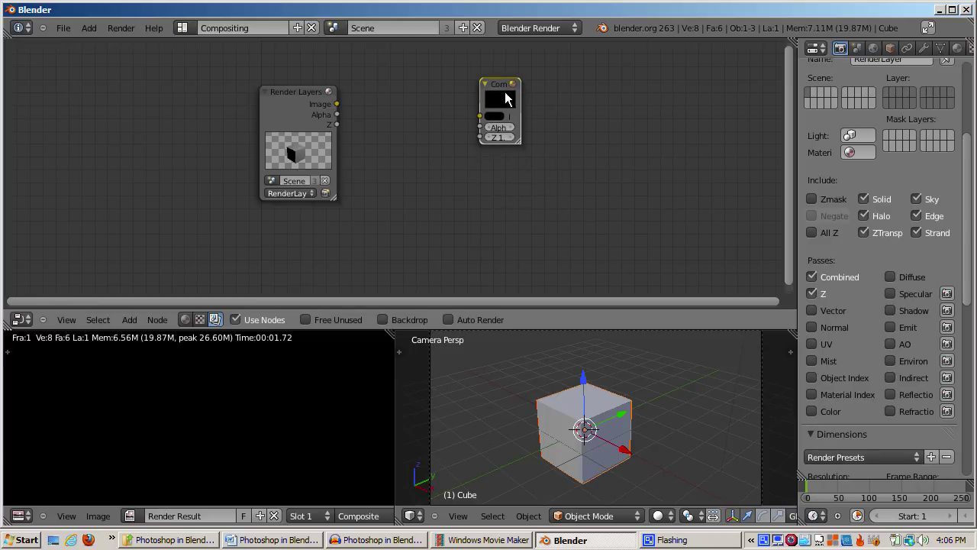
pyautogui.moveTo(517, 140); pyautogui.dragTo(565, 175)
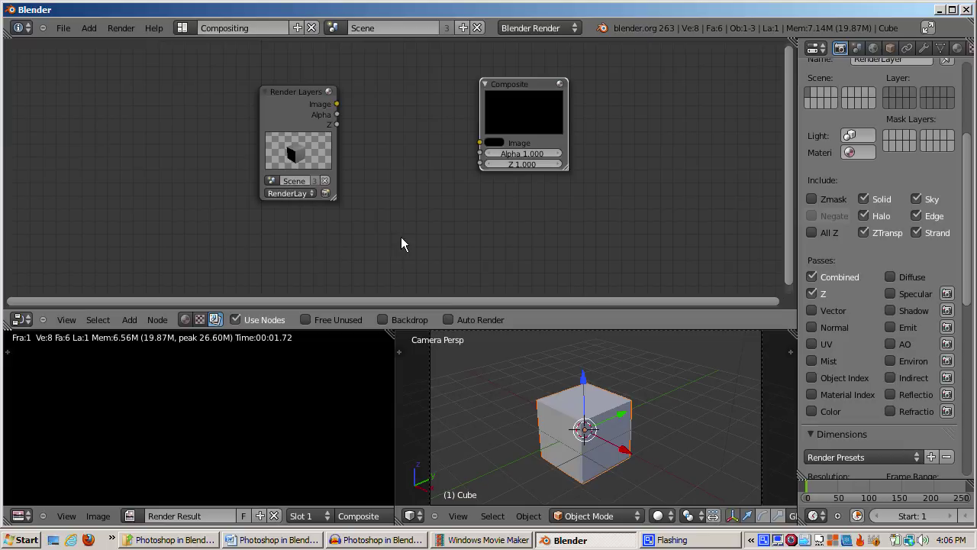
# Step: Wire the Render Layers Image output into the Composite node's Image input
pyautogui.moveTo(333, 197); pyautogui.dragTo(346, 204)
pyautogui.moveTo(348, 104); pyautogui.dragTo(482, 142)
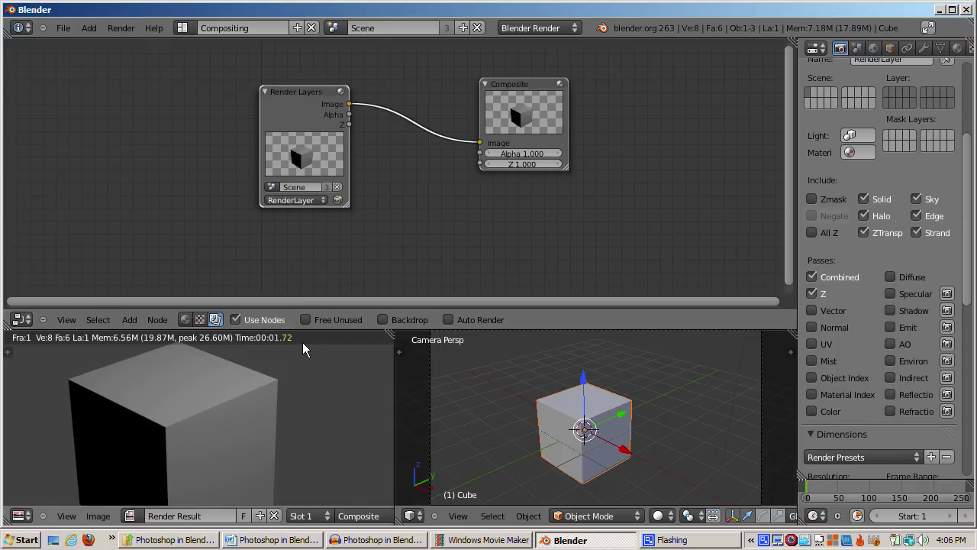
pyautogui.click(217, 416)
pyautogui.click(309, 157)
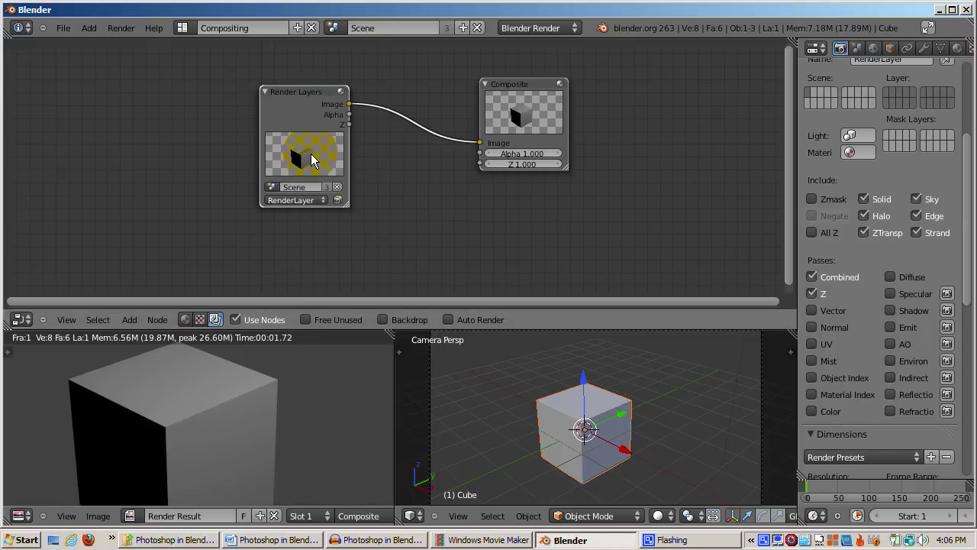
pyautogui.click(507, 99)
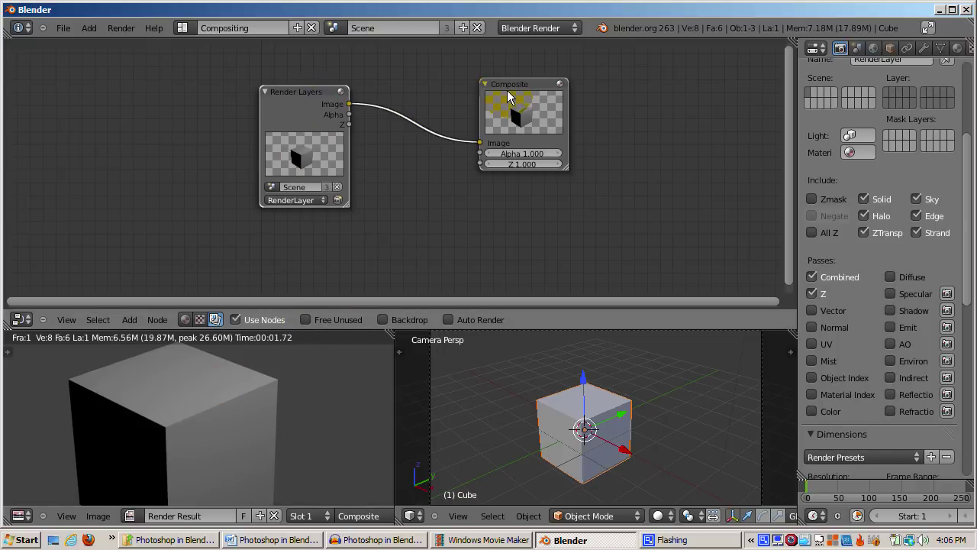
pyautogui.click(315, 91)
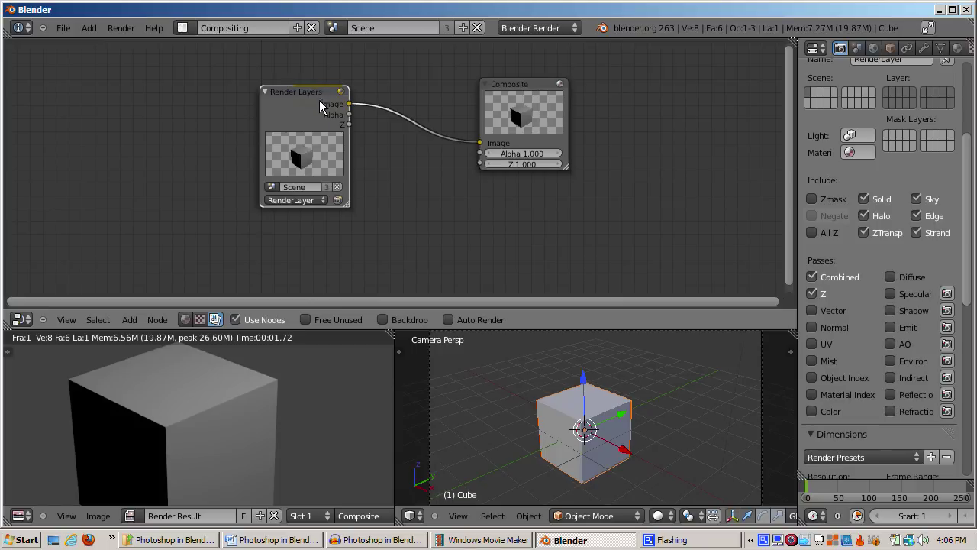
pyautogui.click(255, 386)
pyautogui.click(510, 131)
# Step: Add a Distort > Scale node and route Render Layers' image through it into Composite
pyautogui.hotkey('shift', 'a')
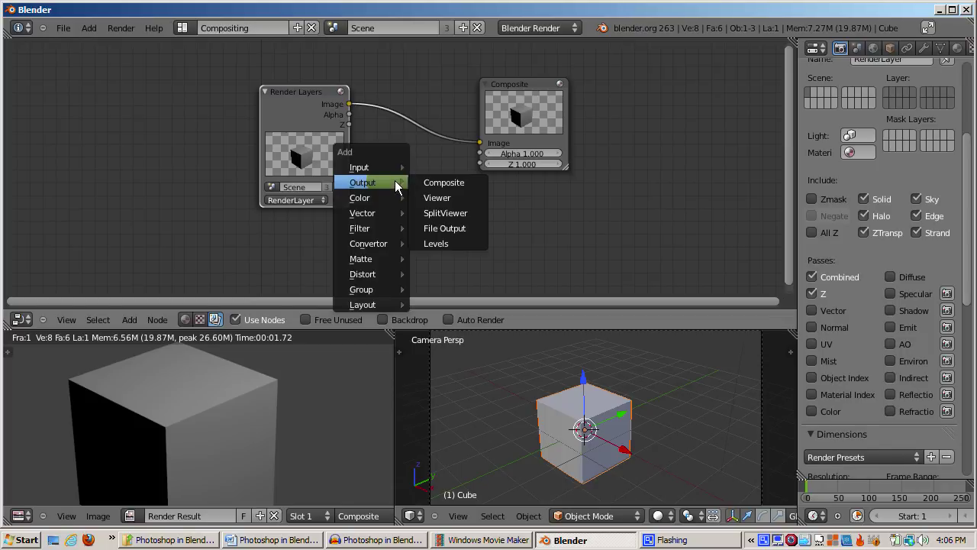
pyautogui.moveTo(388, 165)
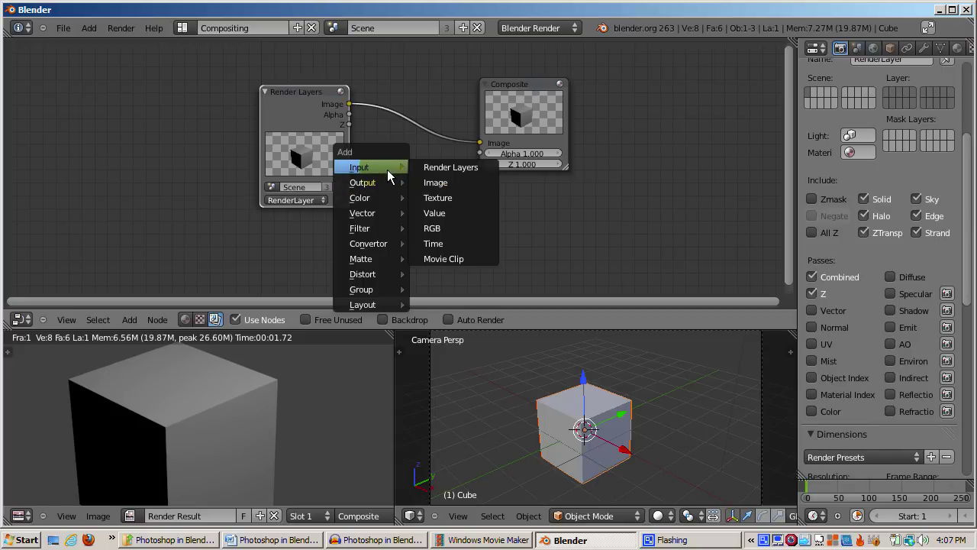
pyautogui.click(385, 198)
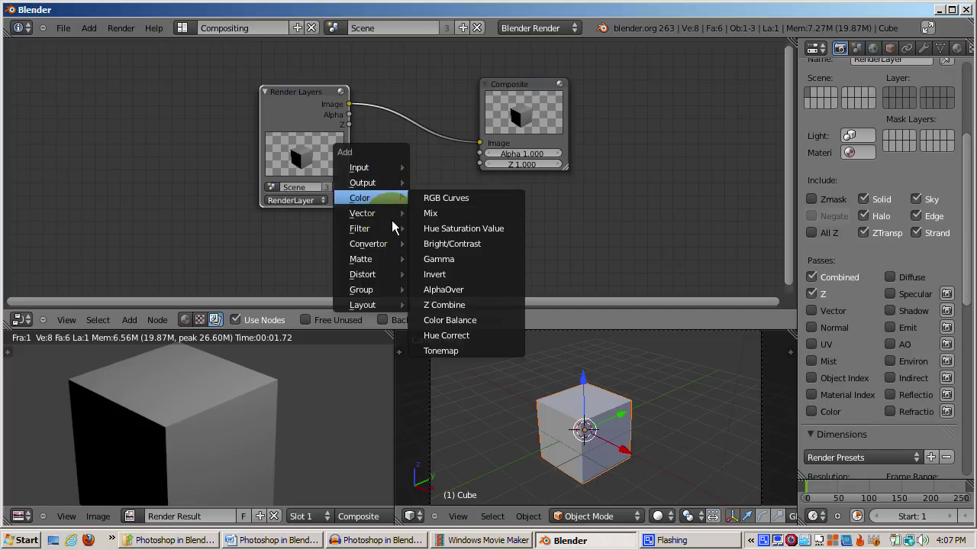
pyautogui.moveTo(382, 273)
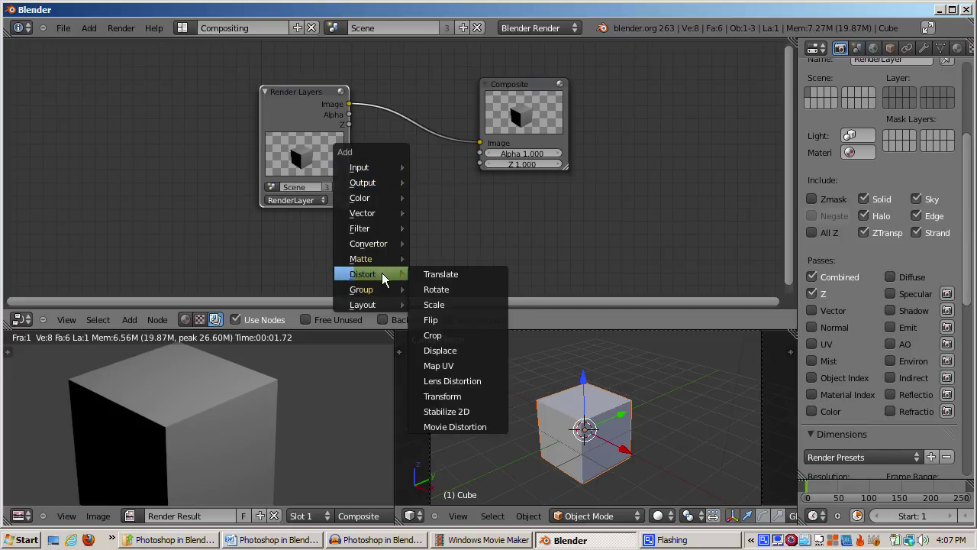
pyautogui.click(435, 305)
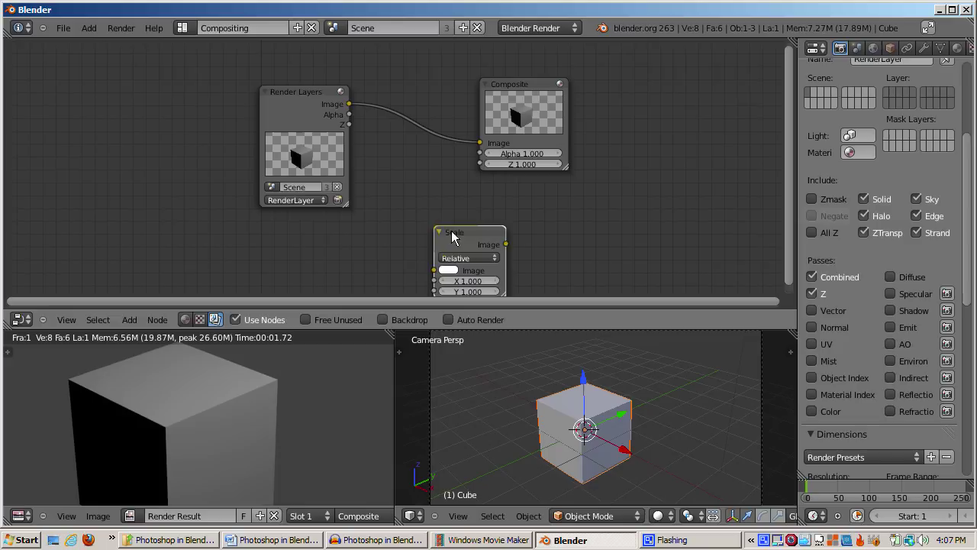
pyautogui.click(410, 157)
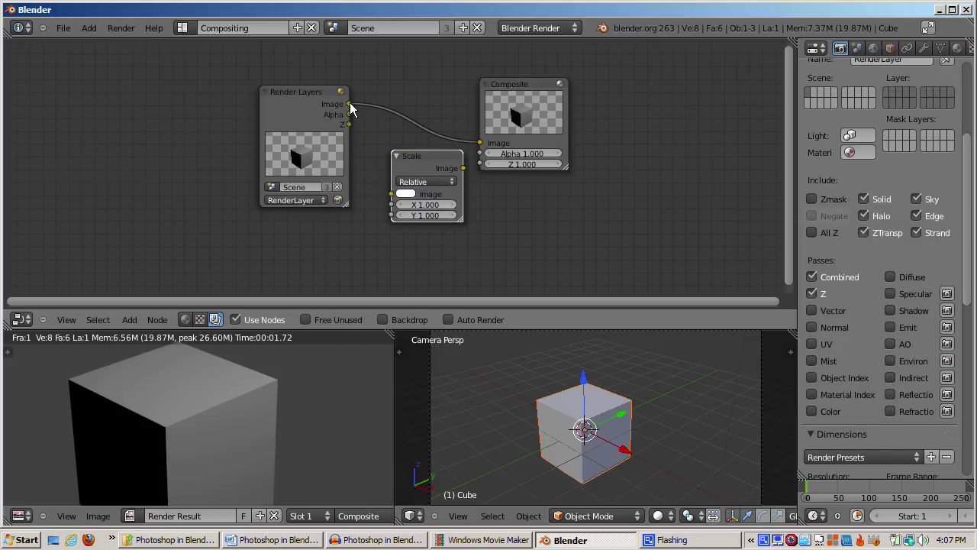
pyautogui.moveTo(349, 104); pyautogui.dragTo(389, 194)
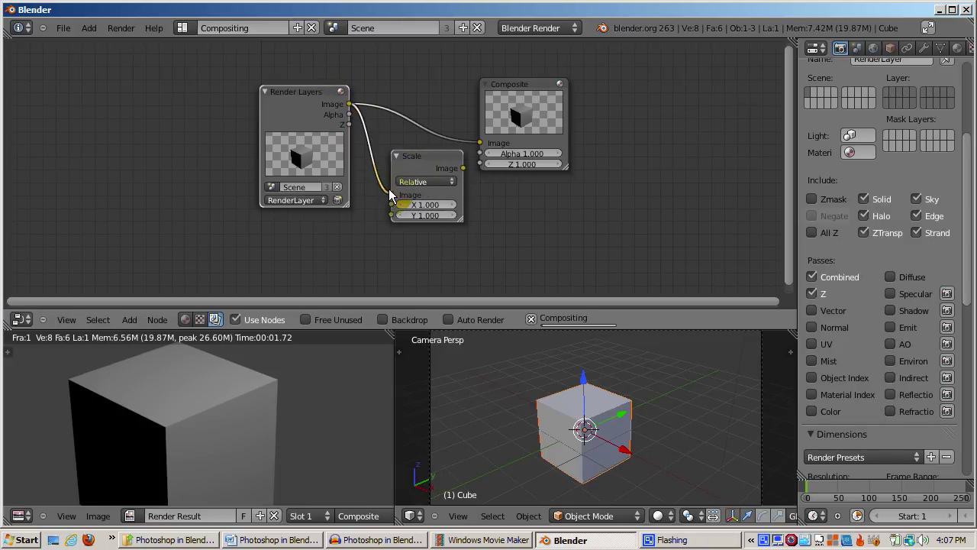
pyautogui.moveTo(463, 167); pyautogui.dragTo(477, 147)
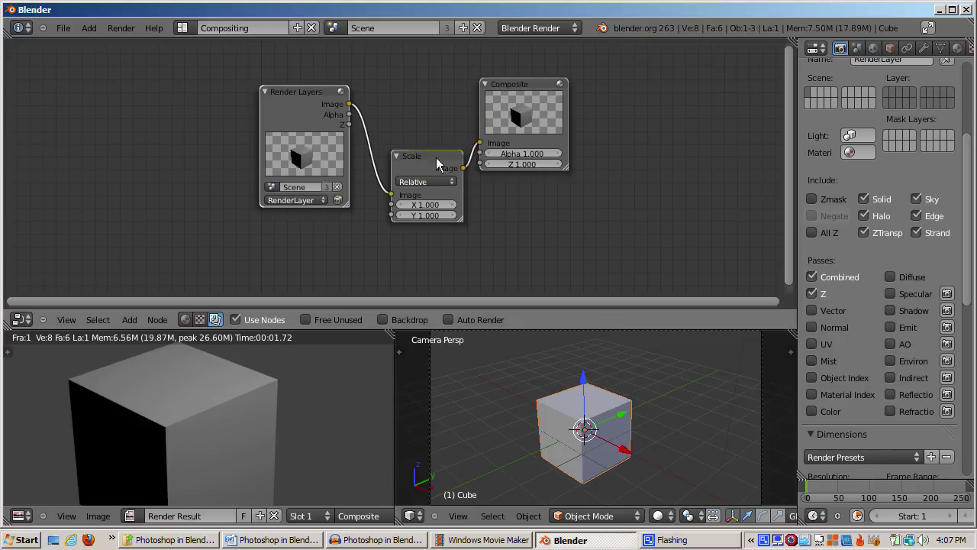
pyautogui.moveTo(436, 151); pyautogui.dragTo(425, 114)
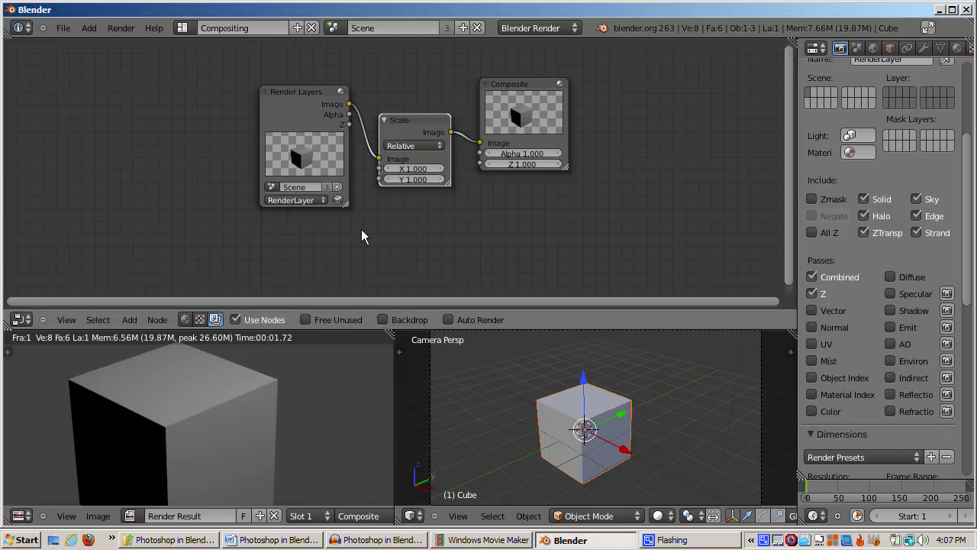
# Step: Re-render the cube through the Render Layers, Scale, Composite chain
pyautogui.press('F12')
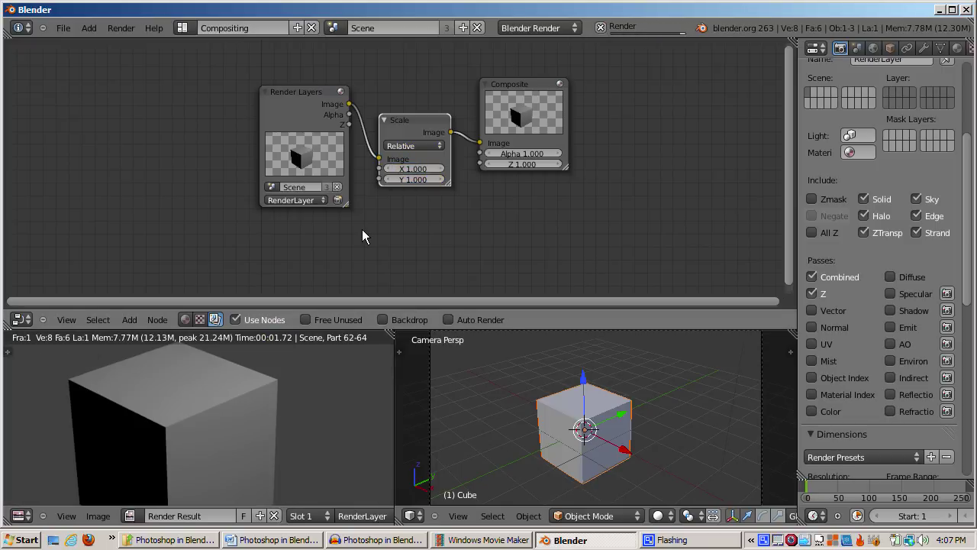
pyautogui.click(425, 169)
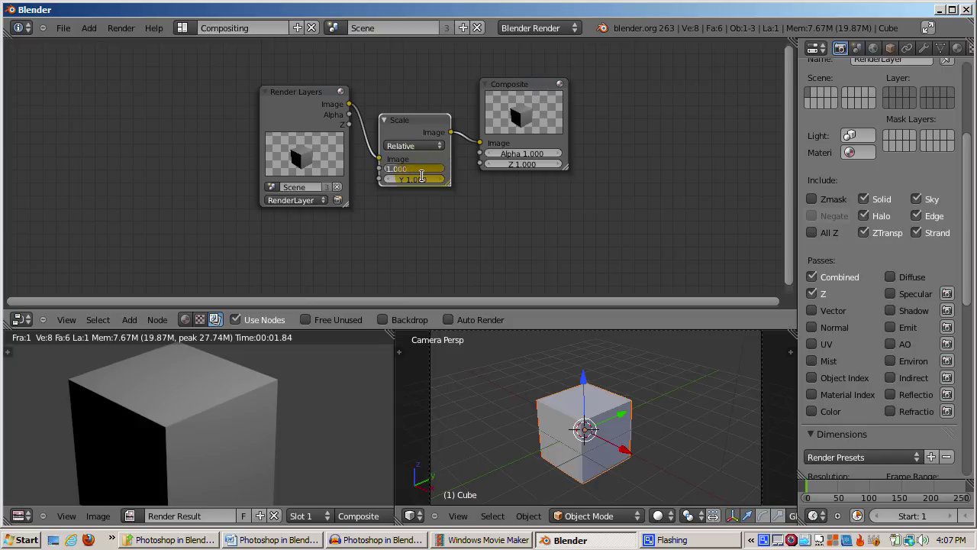
# Step: Enter 0.5 for the Scale node's X value and 2 for its Y value
pyautogui.press('BackSpace')
pyautogui.write('.5')
pyautogui.press('Return')
pyautogui.click(419, 178)
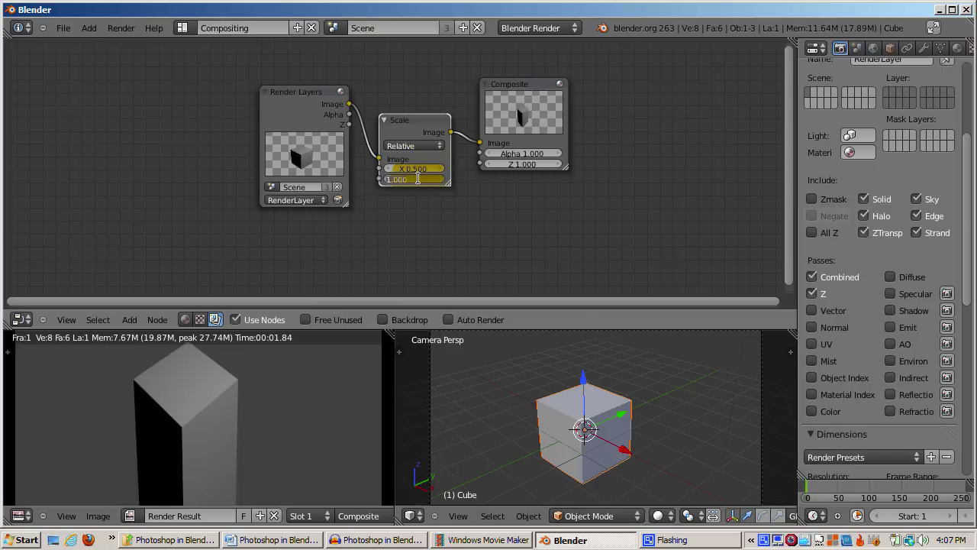
pyautogui.write('2')
pyautogui.press('Return')
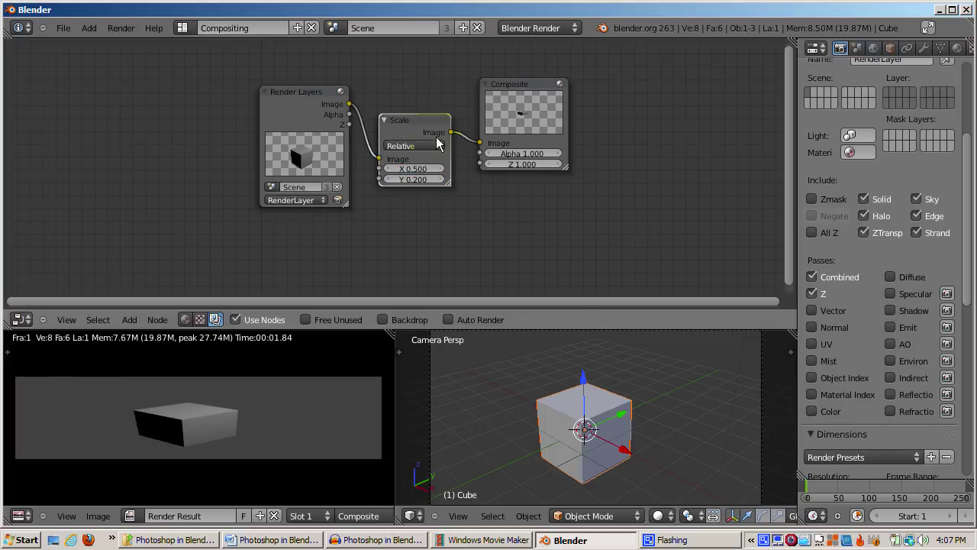
pyautogui.click(402, 179)
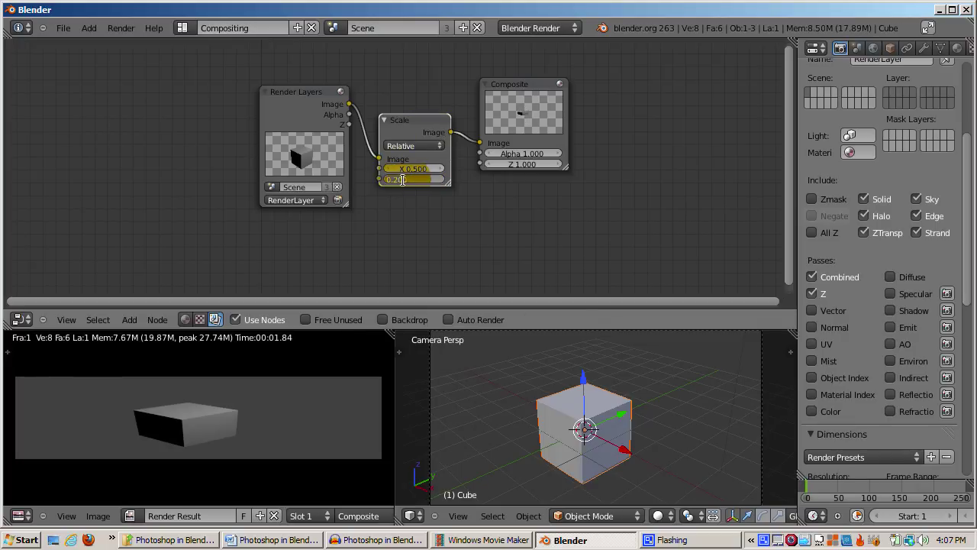
pyautogui.write('2')
pyautogui.press('Return')
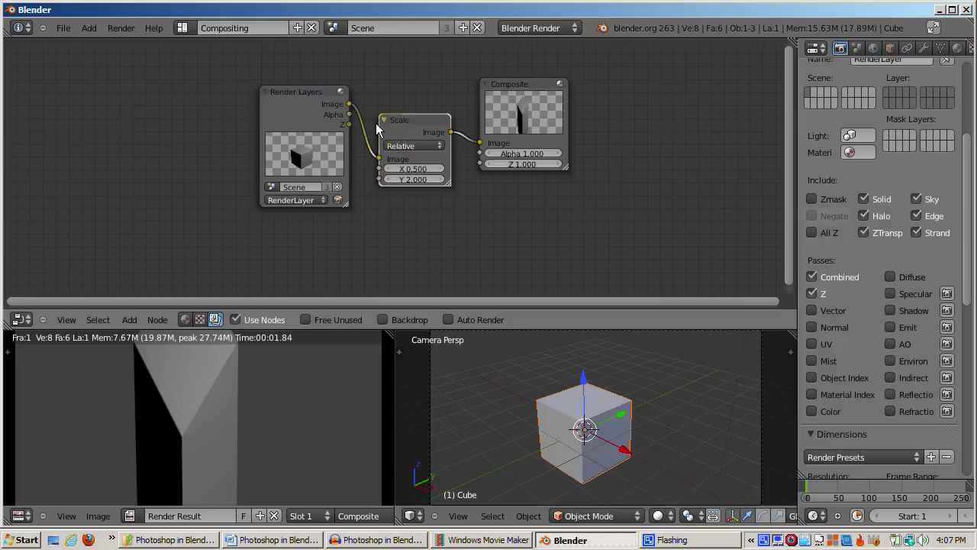
pyautogui.click(321, 89)
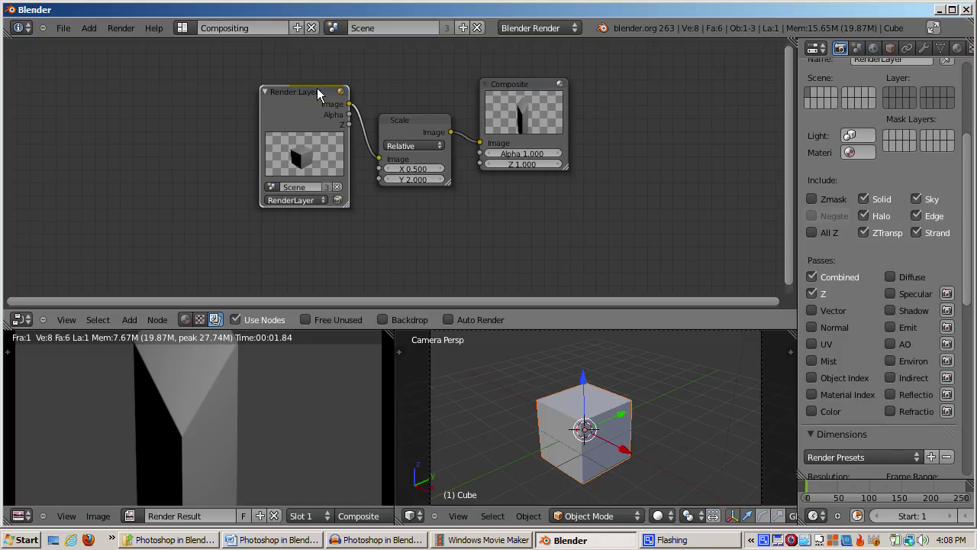
# Step: Delete the Render Layers node and add an Image node loaded with a photo, positioned to feed Scale
pyautogui.press('x')
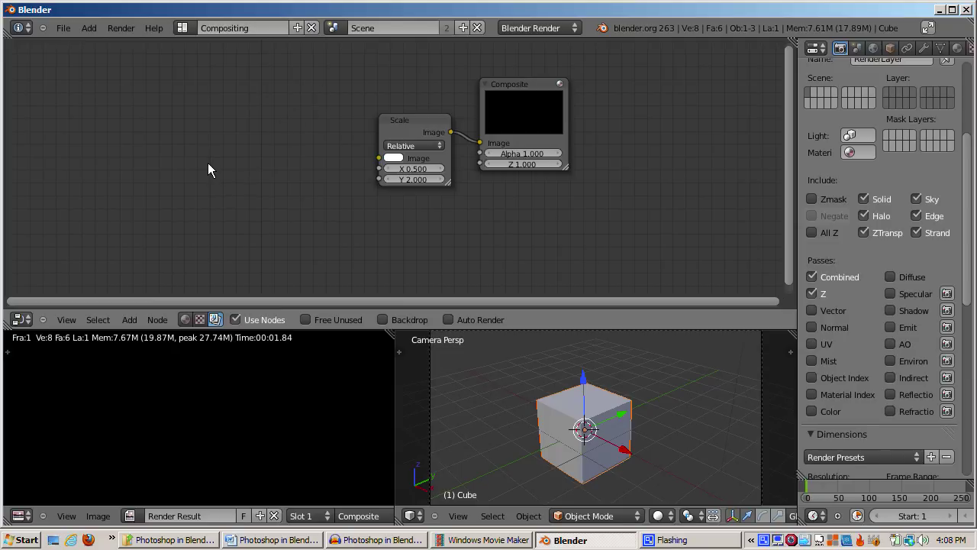
pyautogui.hotkey('shift', 'a')
pyautogui.moveTo(198, 55)
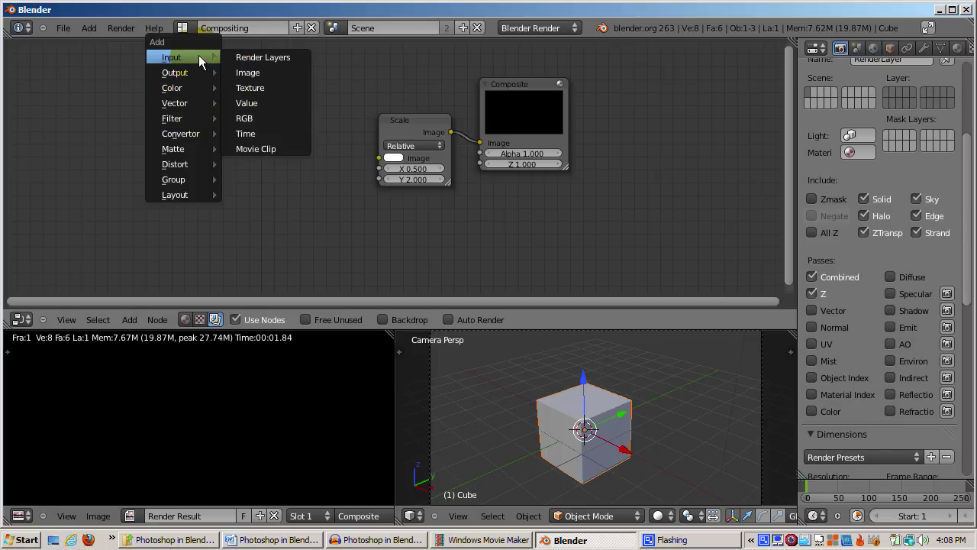
pyautogui.click(234, 70)
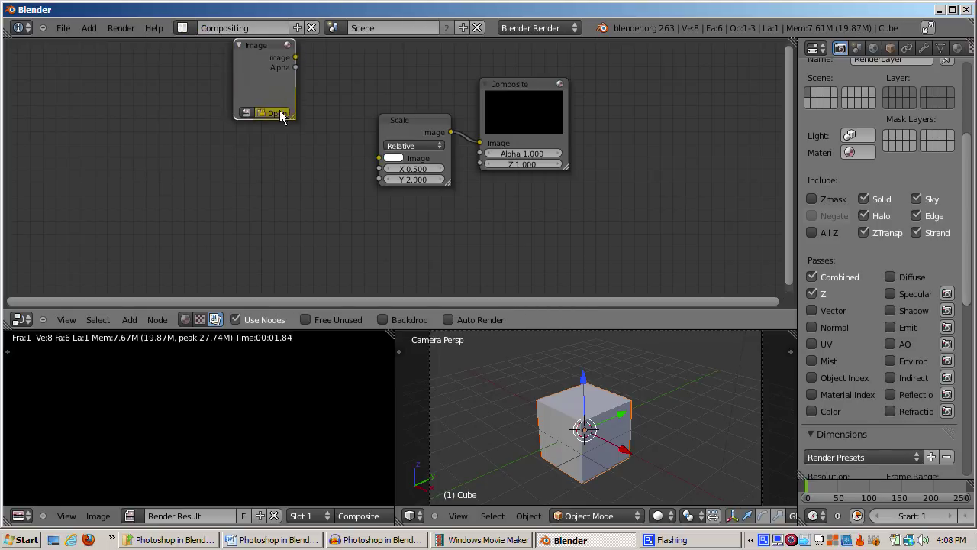
pyautogui.click(279, 112)
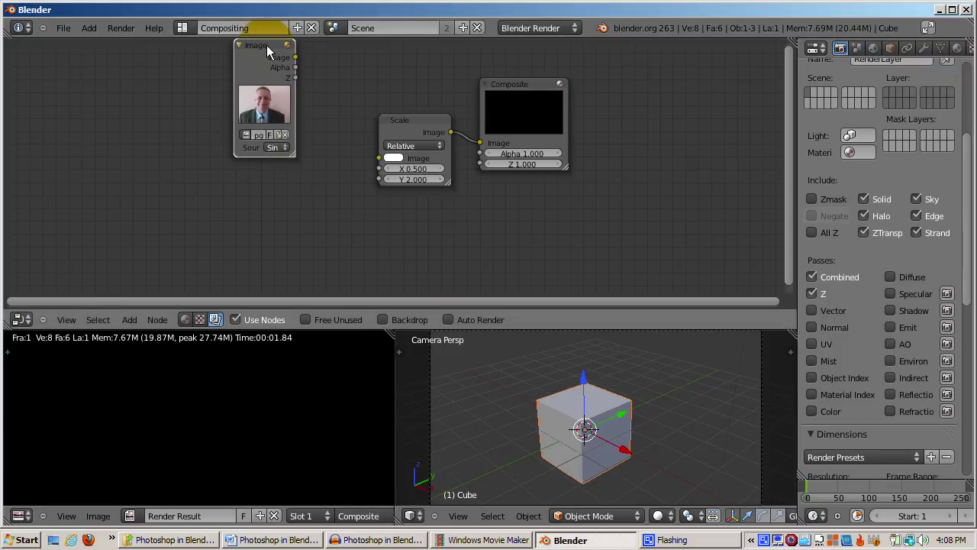
pyautogui.moveTo(266, 45); pyautogui.dragTo(374, 159)
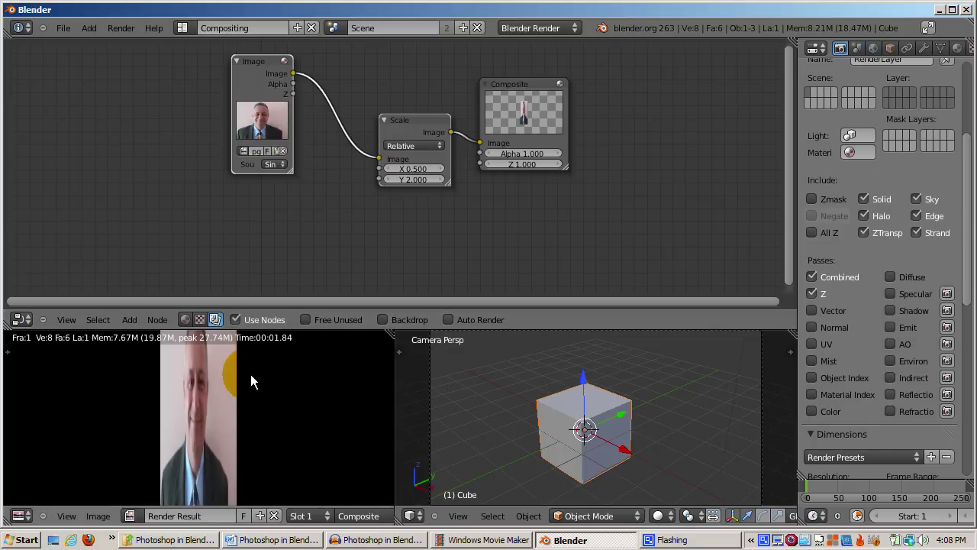
# Step: Save the composited result, the photo squeezed narrow and stretched tall, as a PNG image
pyautogui.click(109, 517)
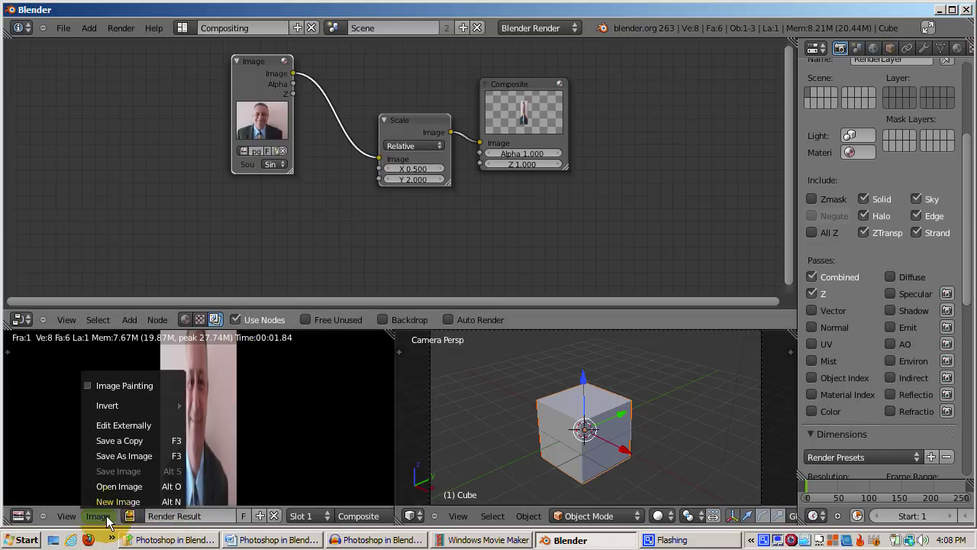
pyautogui.click(122, 456)
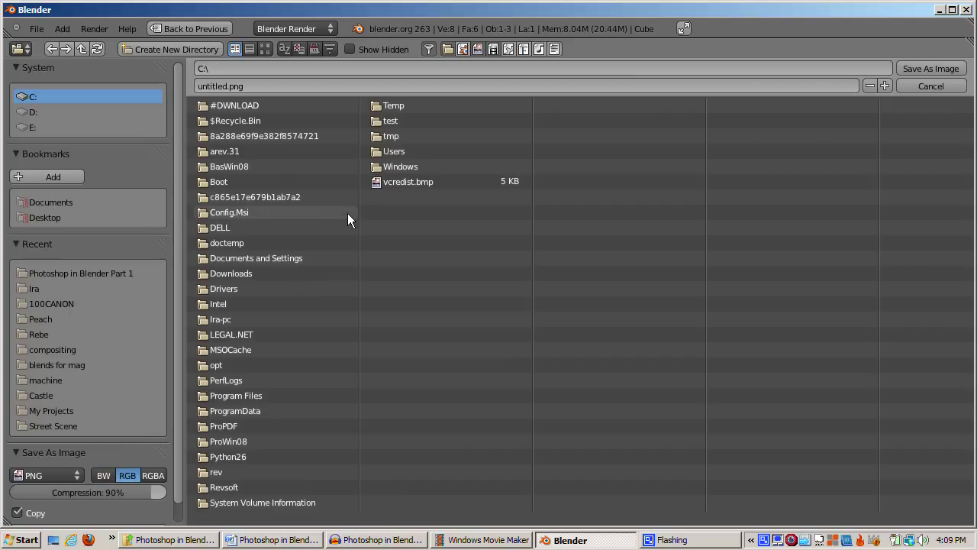
pyautogui.click(930, 68)
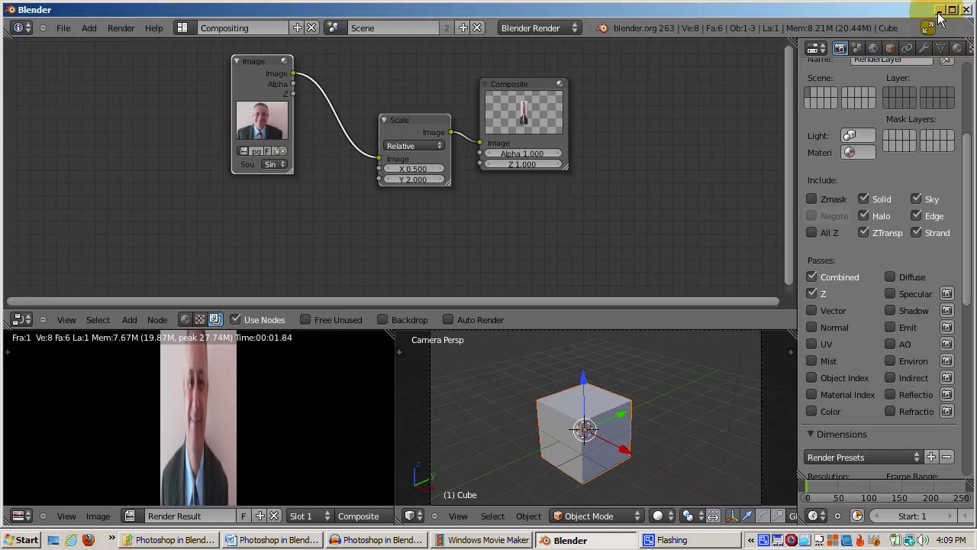